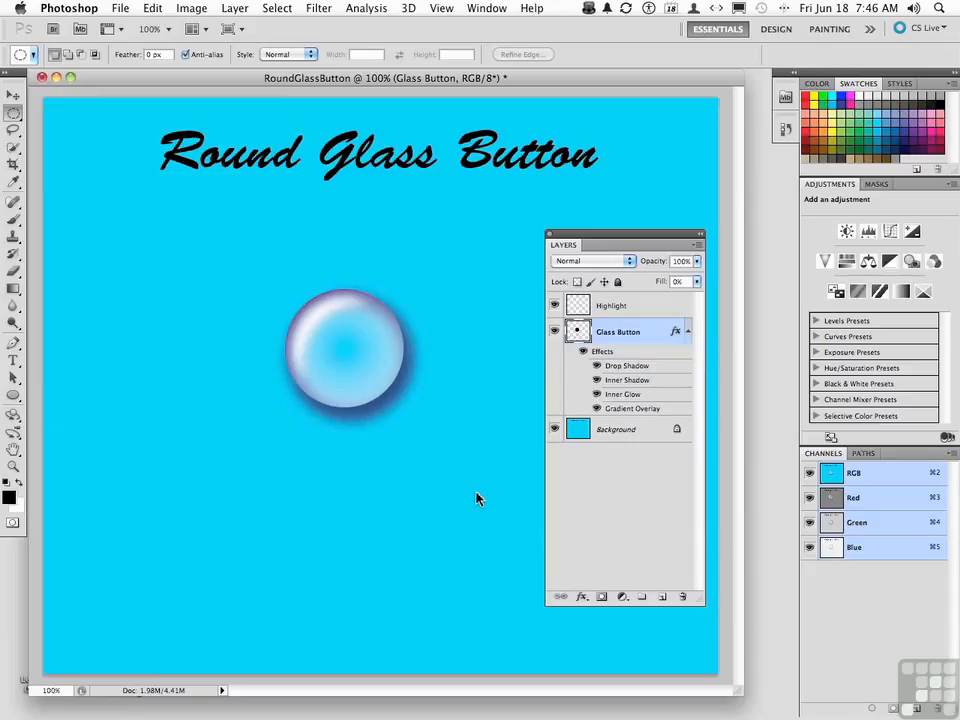
Float the Styles panel and save the Glass Button layer's look as a style named "Glass Button", including layer effects and blending options.
click(901, 84)
drag(901, 84, 377, 513)
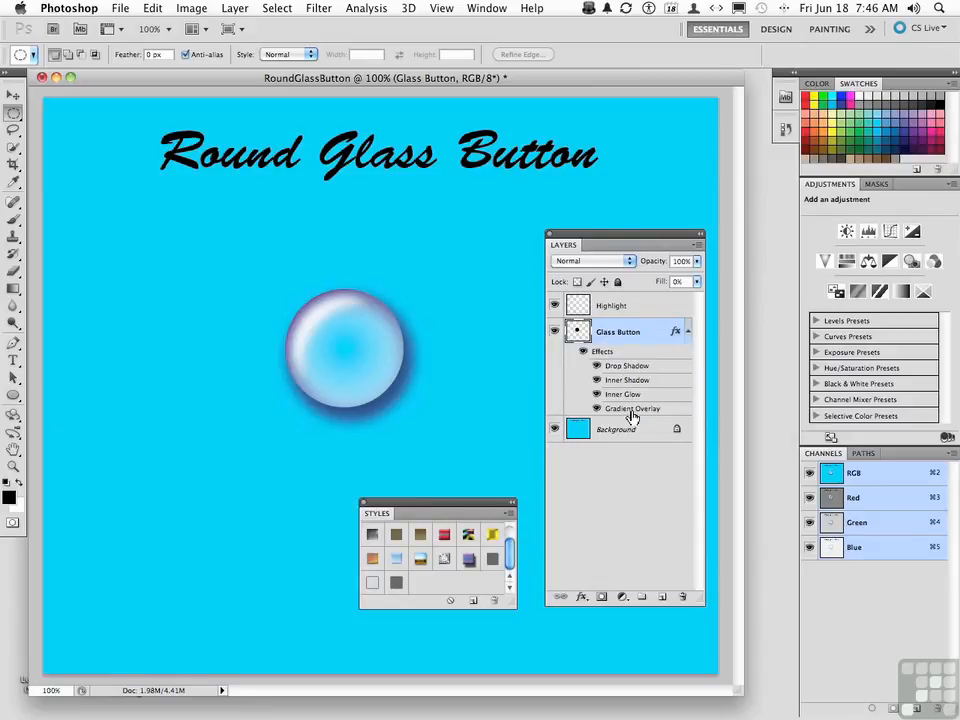
click(473, 600)
text(Glass Button)
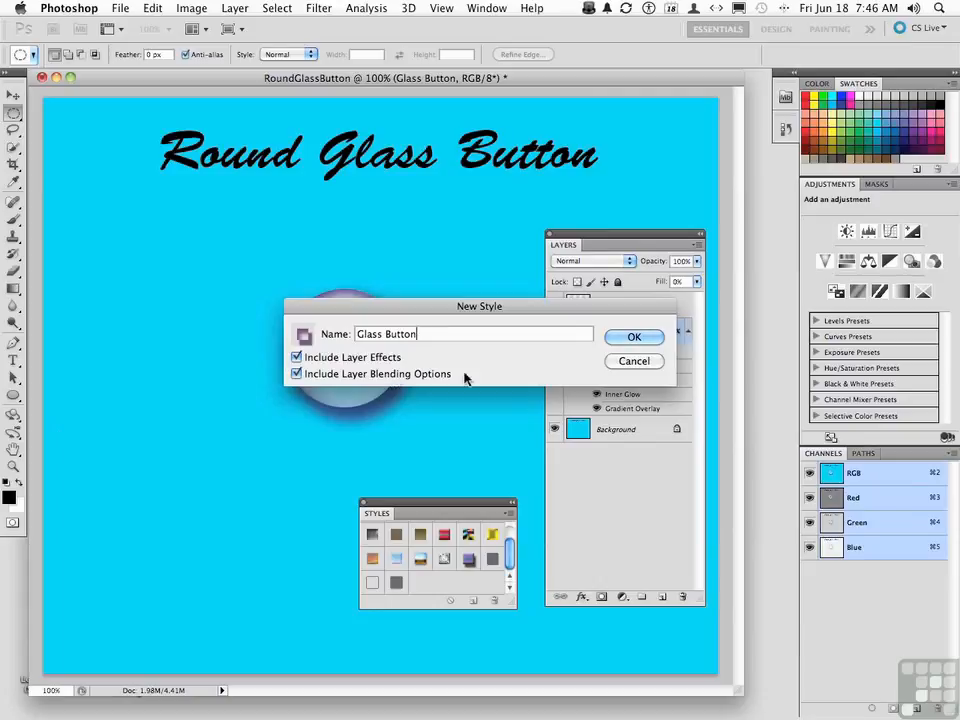
click(629, 338)
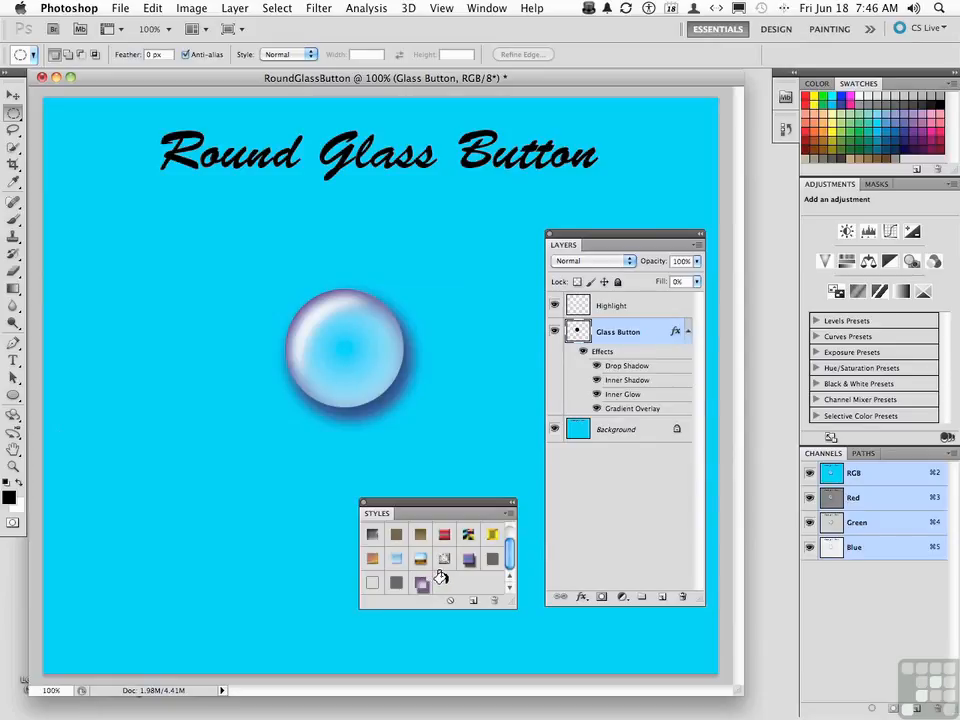
Create a 900 × 768 pixel document from the Infinite Skills Blank preset and fill its background with the light cyan swatch.
click(119, 9)
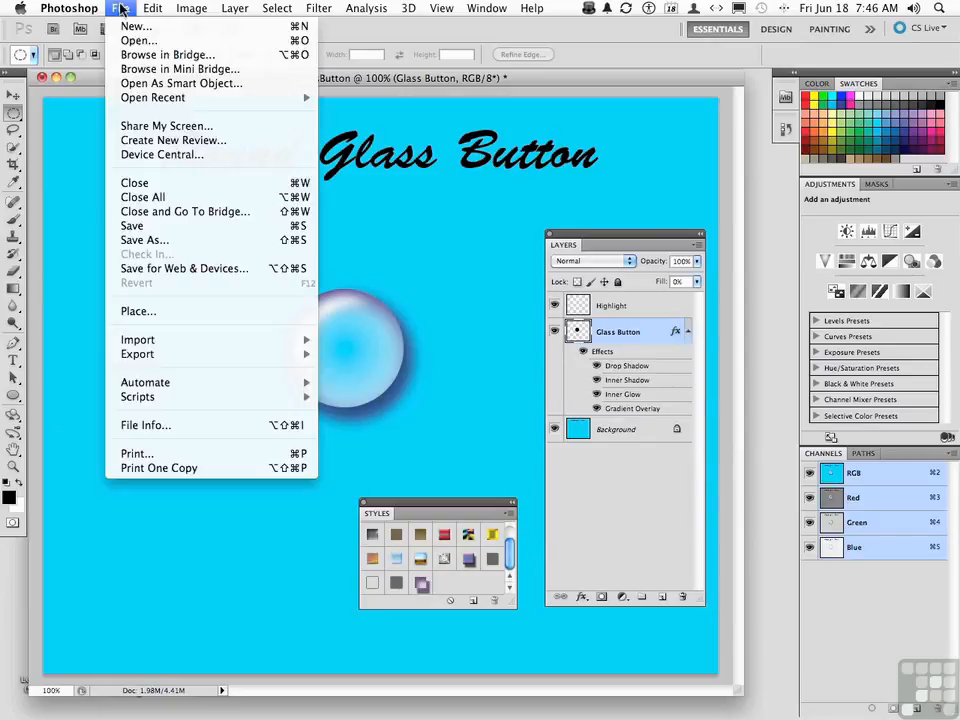
click(124, 26)
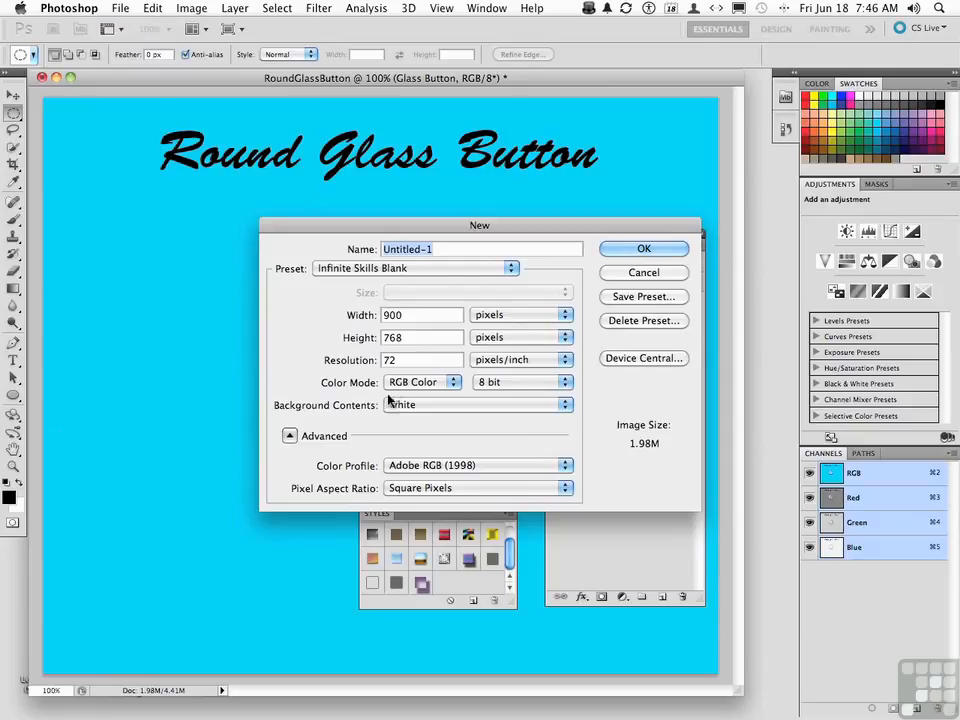
click(617, 255)
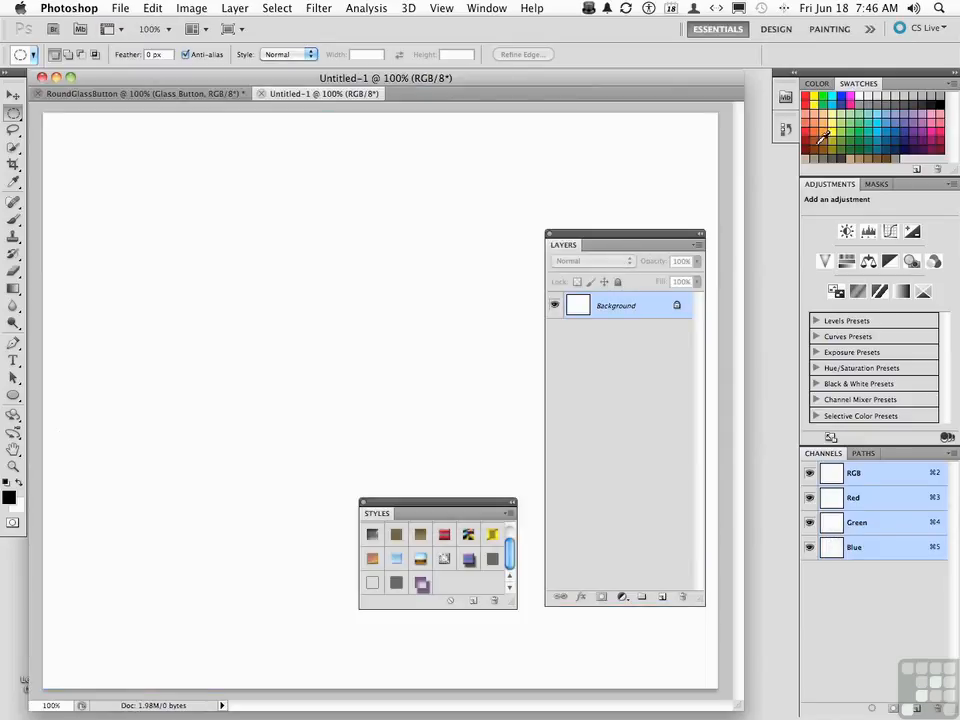
click(880, 120)
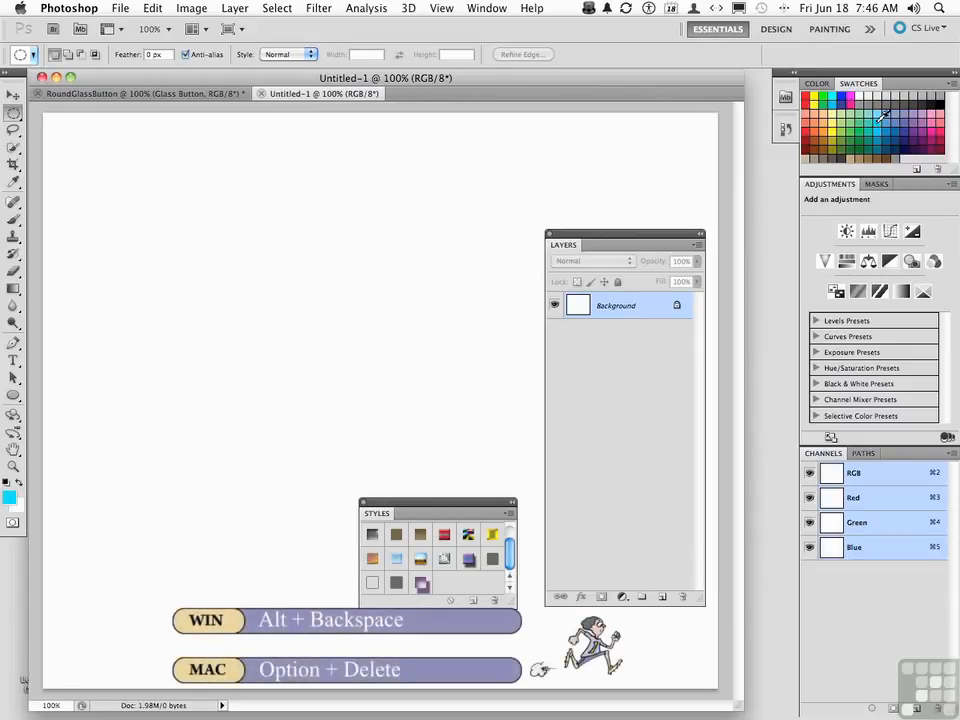
key(alt+BackSpace)
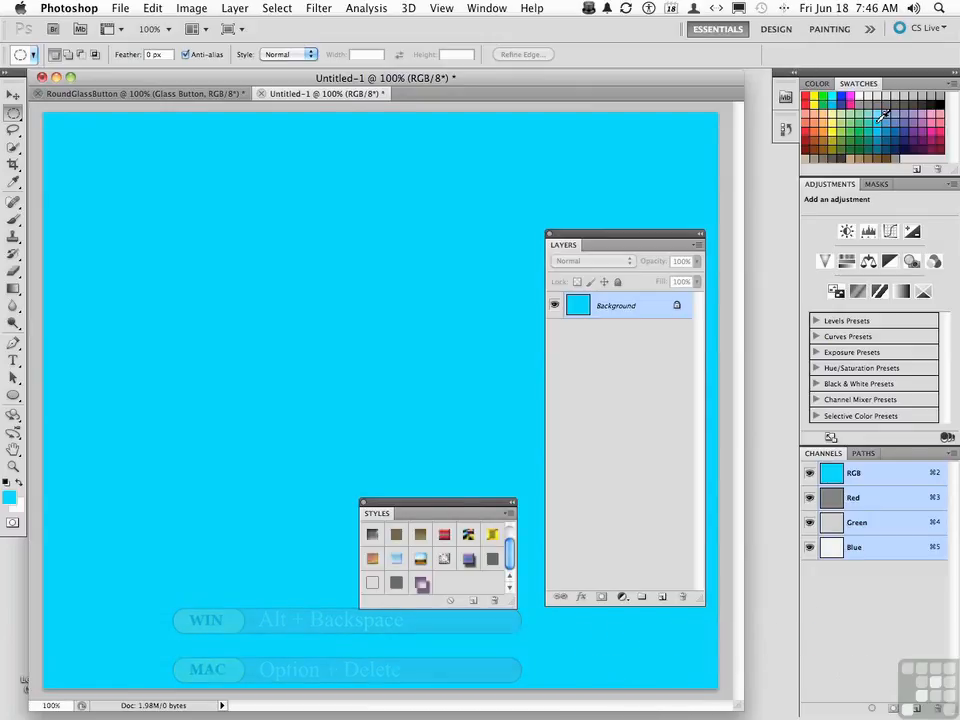
Draw a cyan circle with the Ellipse tool on a new layer and apply the saved Glass Button style to it.
click(662, 598)
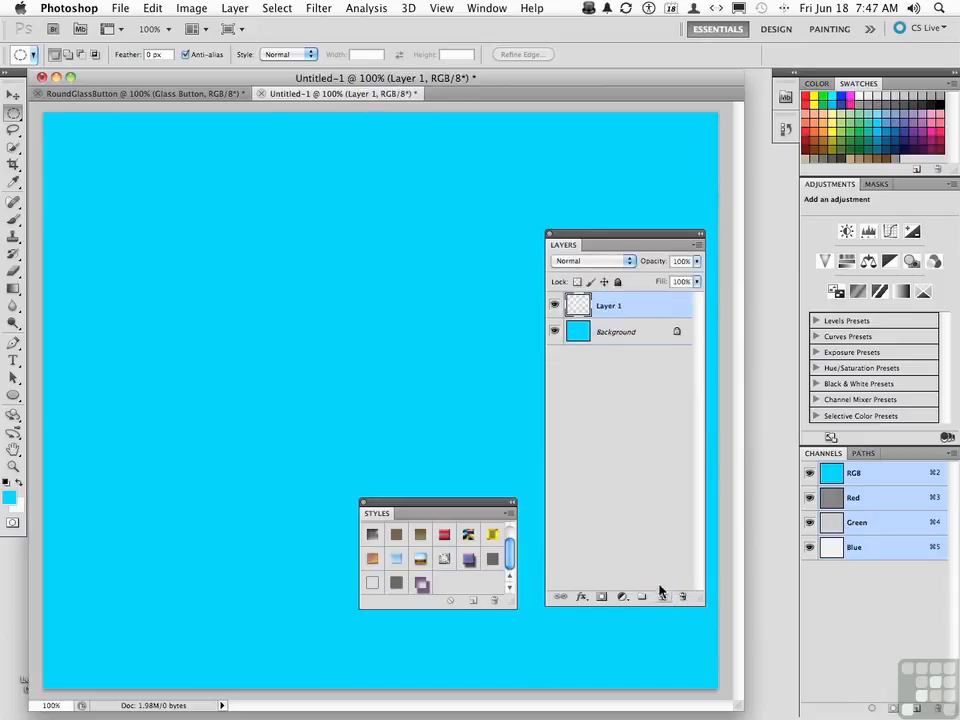
click(13, 395)
drag(12, 393, 50, 421)
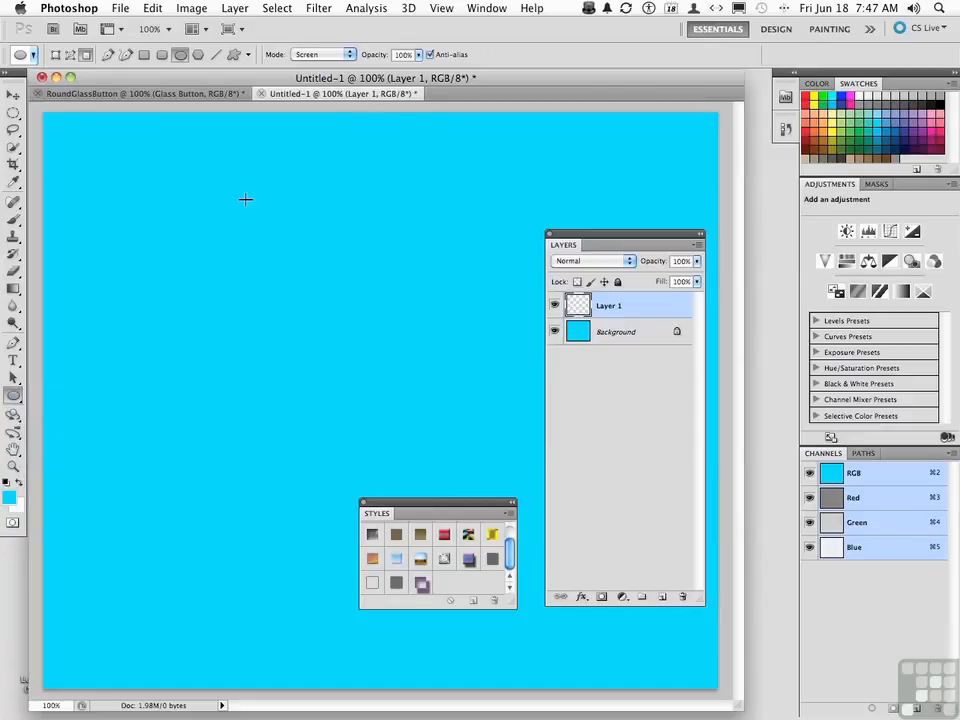
drag(243, 196, 374, 325)
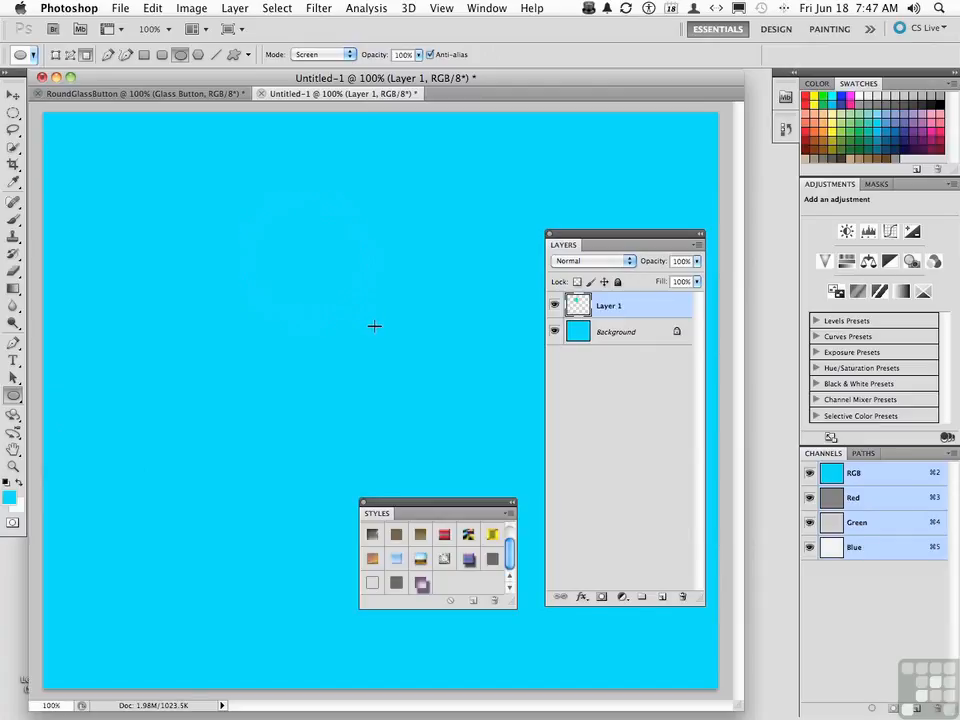
click(555, 333)
click(555, 333)
click(420, 584)
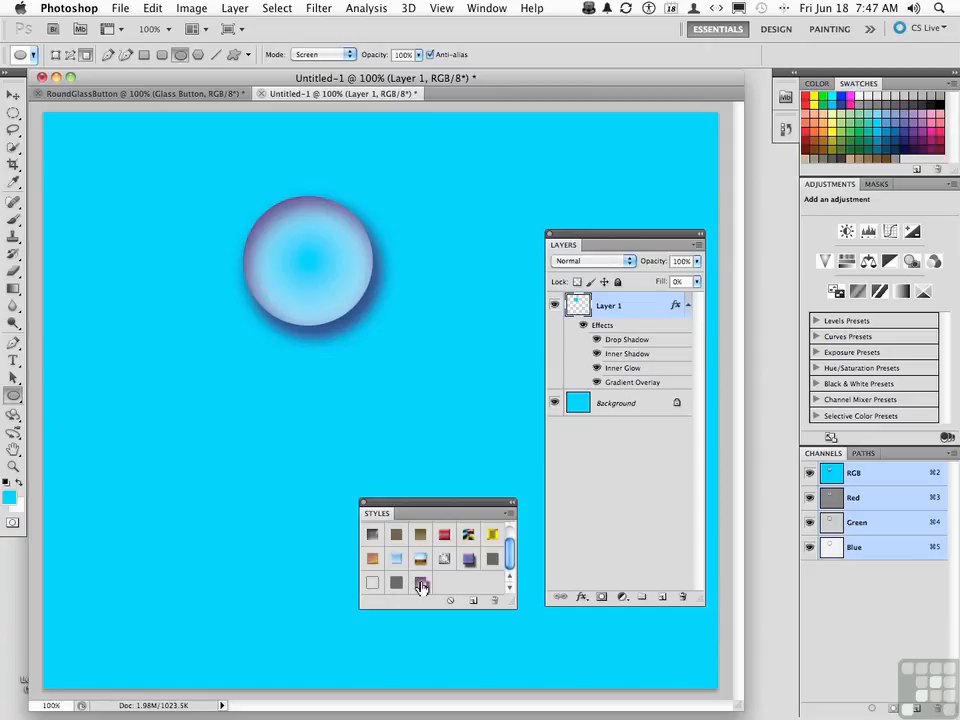
Add a new layer above the circle, load the circle's outline as a selection and contract it.
click(659, 596)
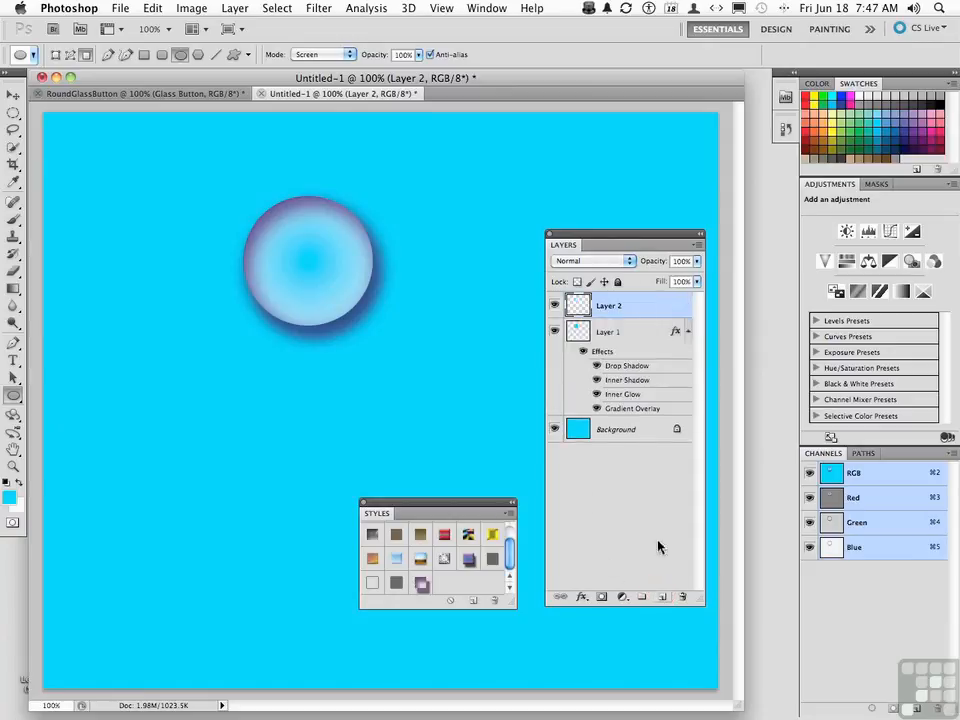
super+click(579, 333)
key(m)
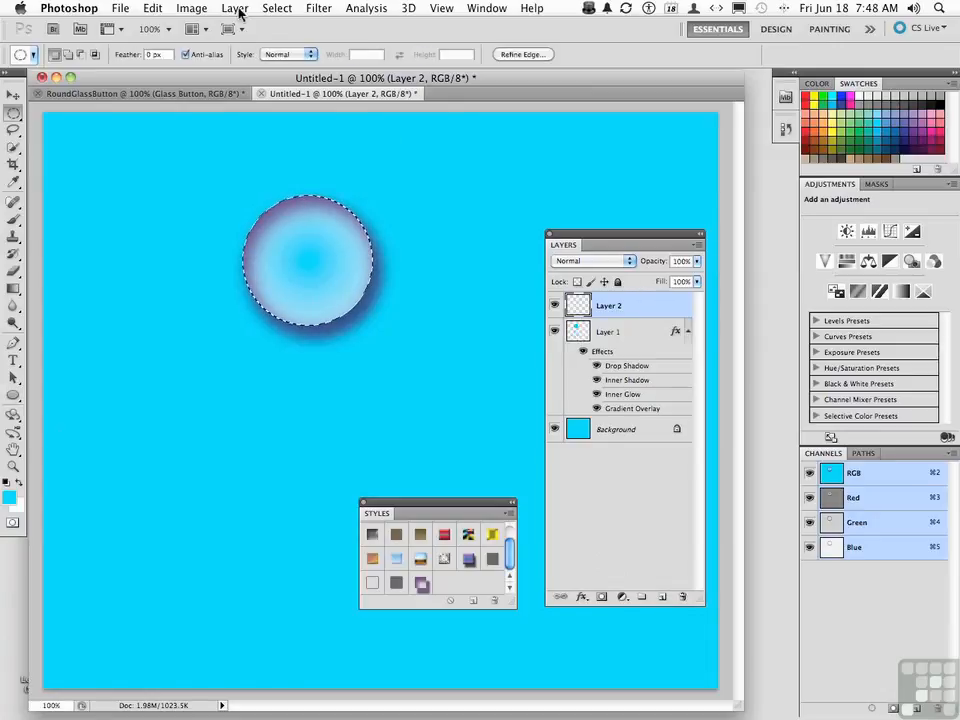
click(274, 9)
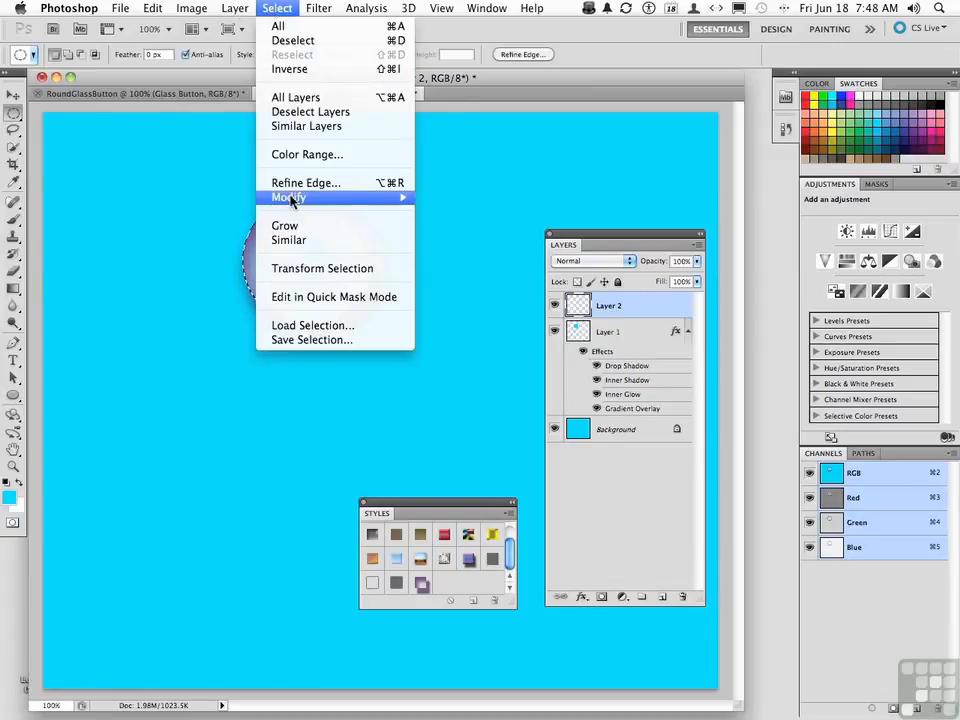
mouse_move(400, 199)
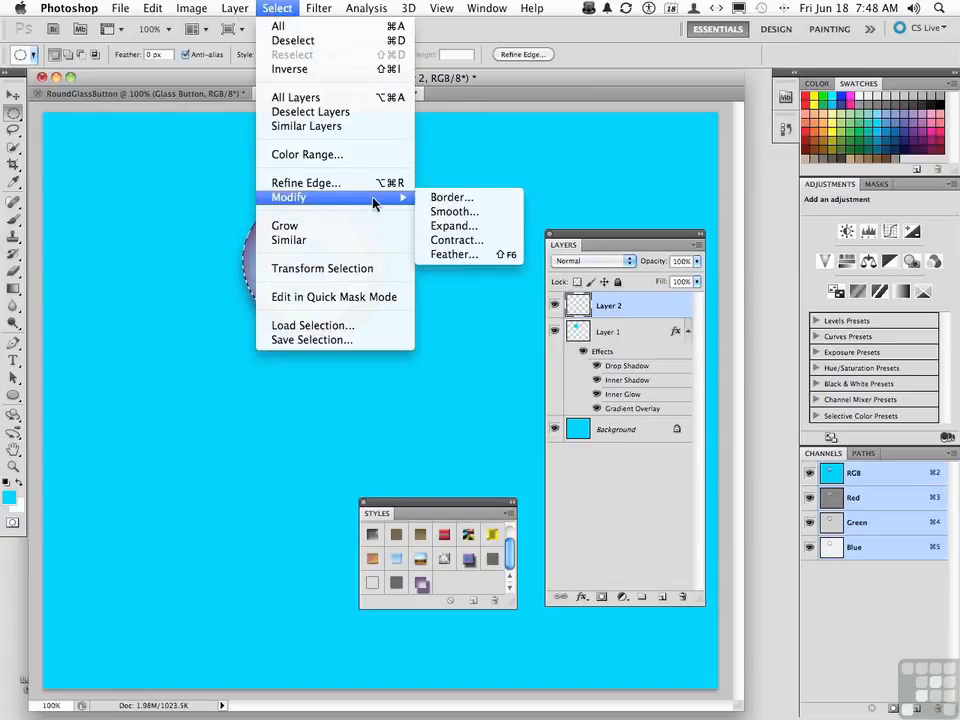
click(455, 241)
click(549, 336)
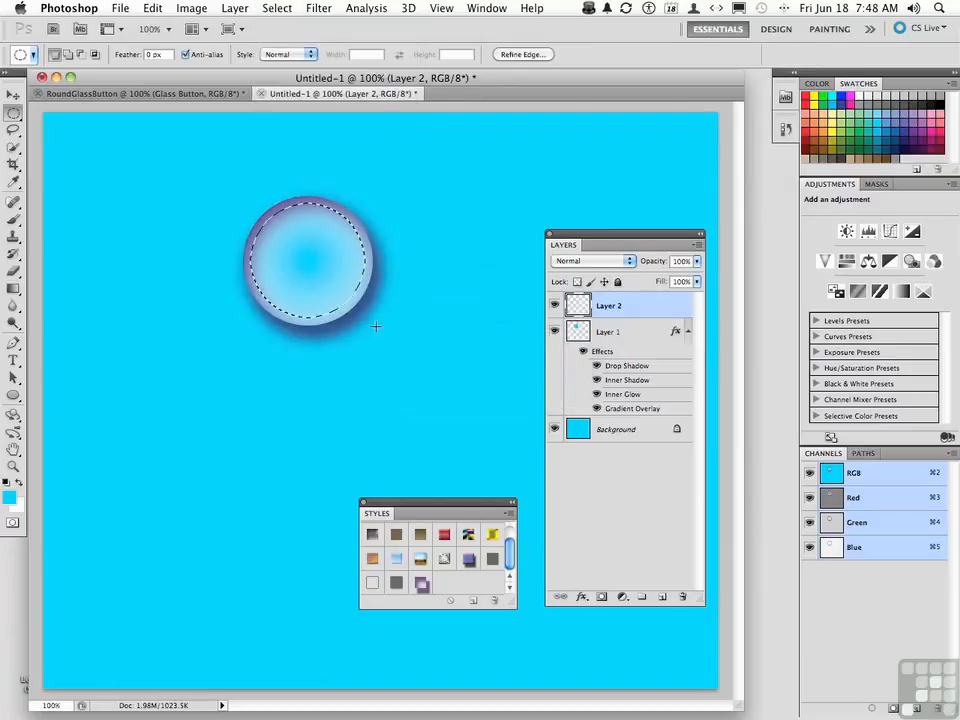
Subtract an offset elliptical area from the selection and fill the remaining upper-left crescent with white.
click(13, 114)
key(alt)
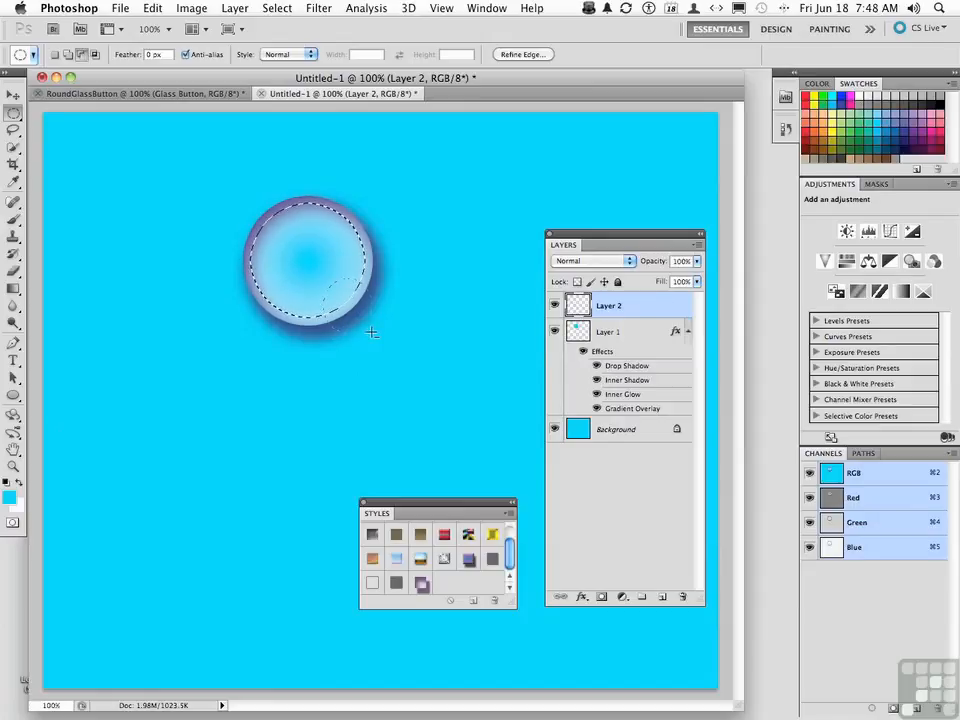
drag(382, 339, 386, 343)
drag(385, 343, 386, 344)
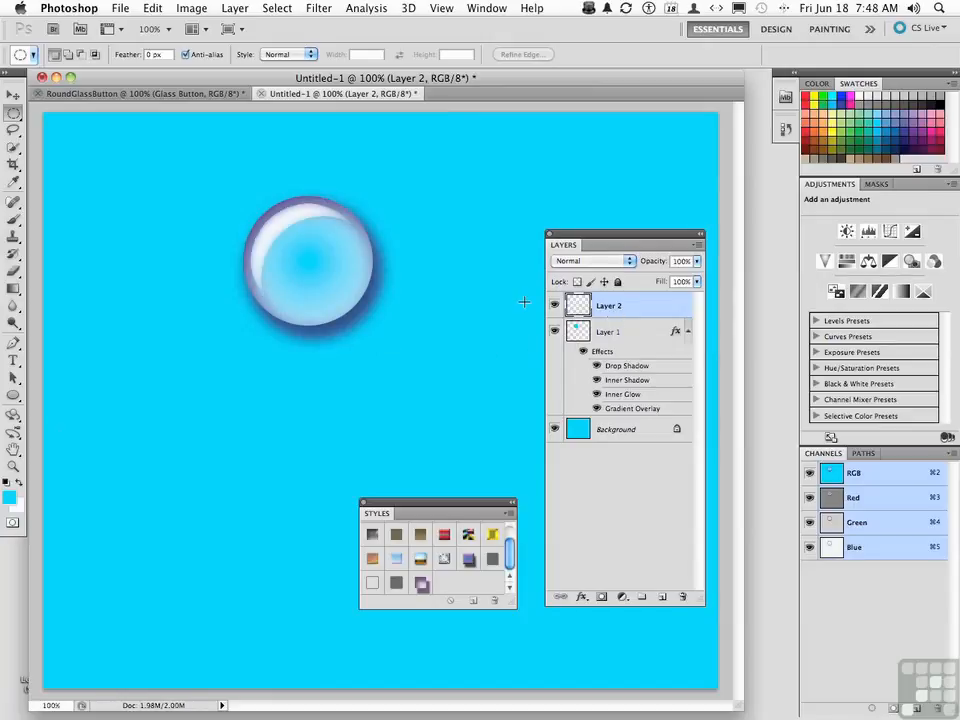
Soften the white crescent highlight with a Gaussian Blur of 6.0 pixels radius.
click(319, 8)
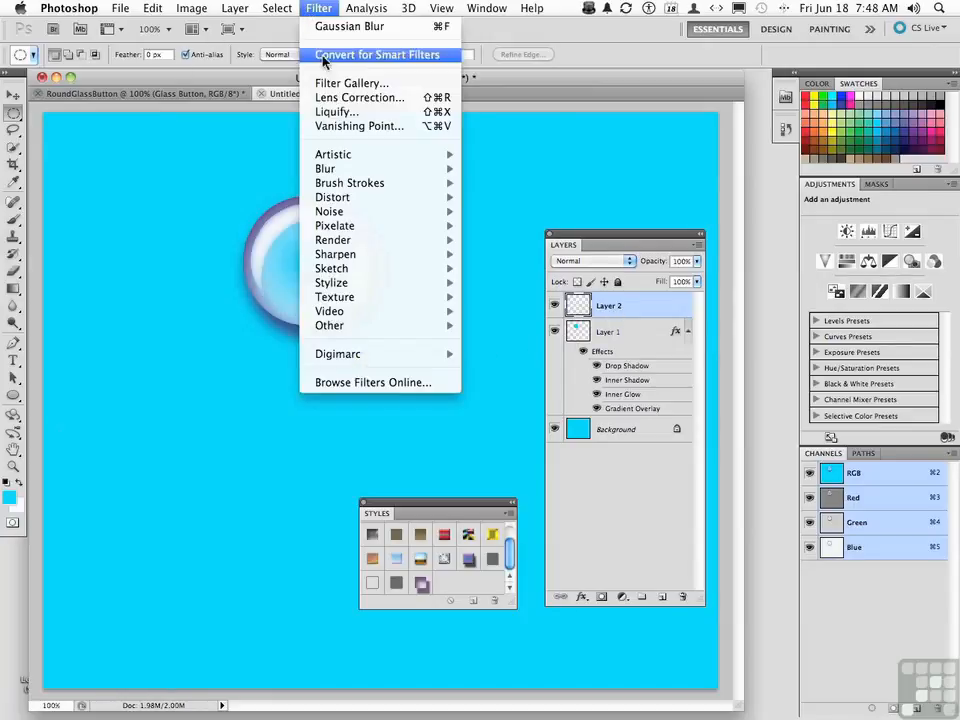
mouse_move(320, 170)
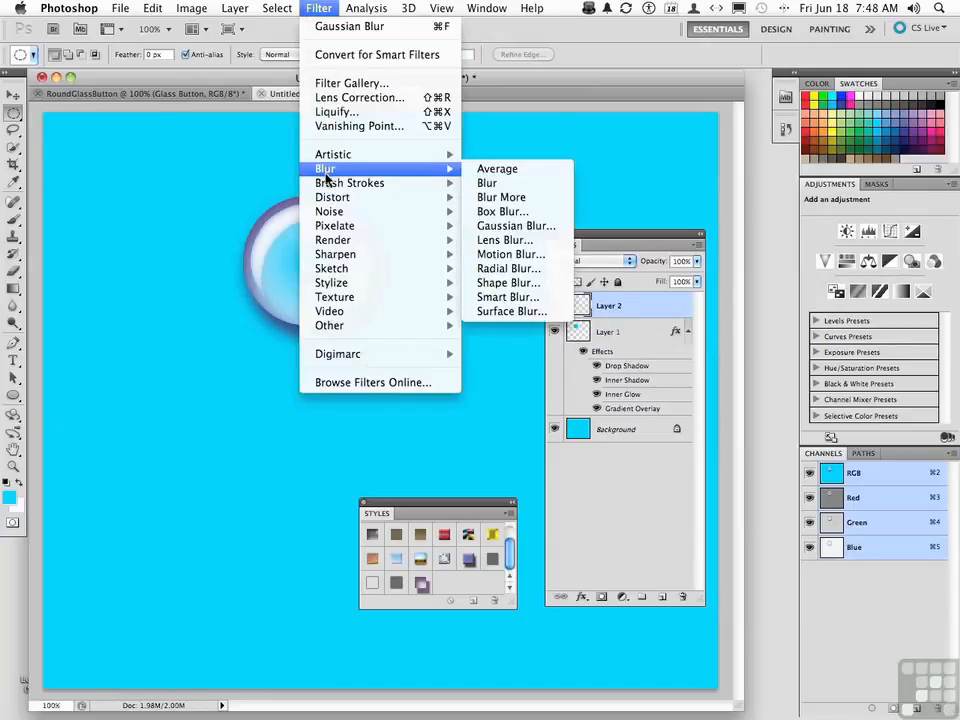
click(505, 227)
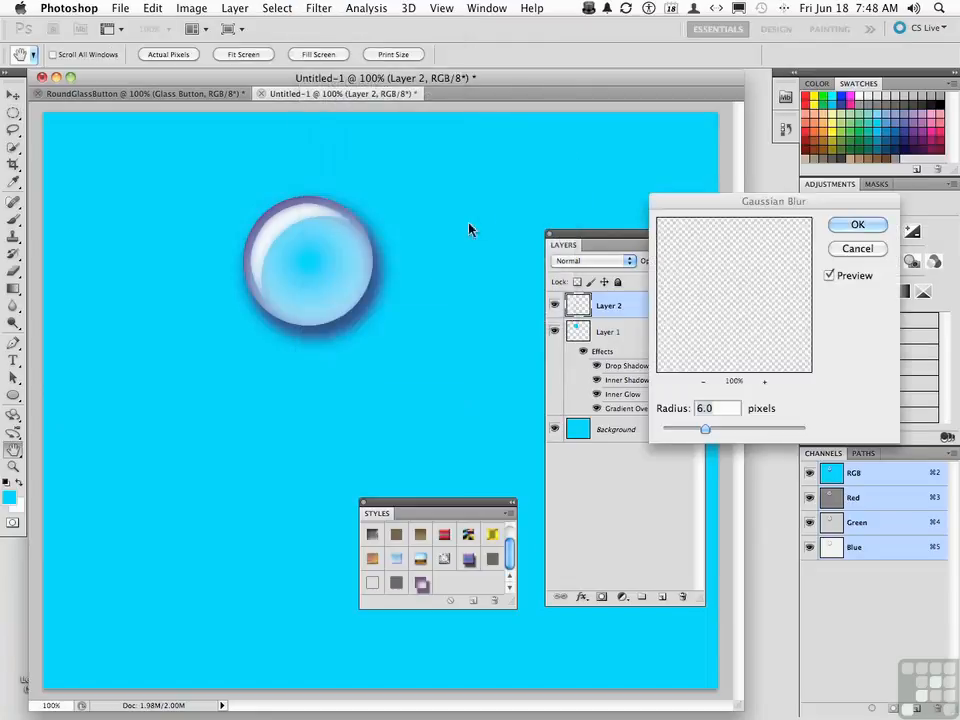
click(847, 229)
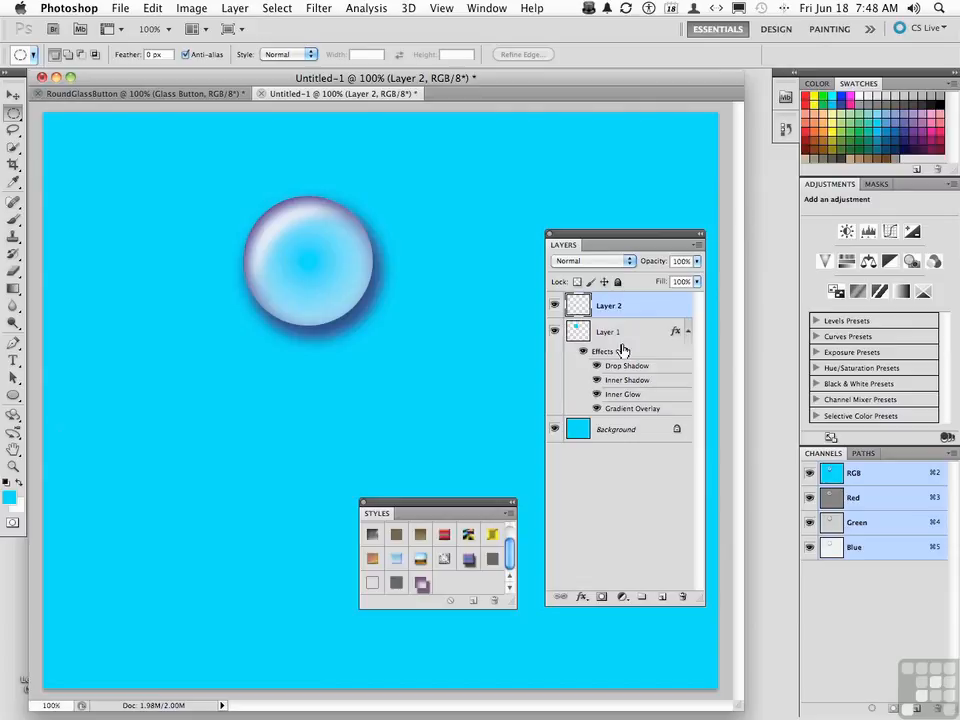
Delete the round button layer and its highlight layer, keeping only the cyan background.
drag(617, 332, 683, 597)
drag(619, 306, 683, 597)
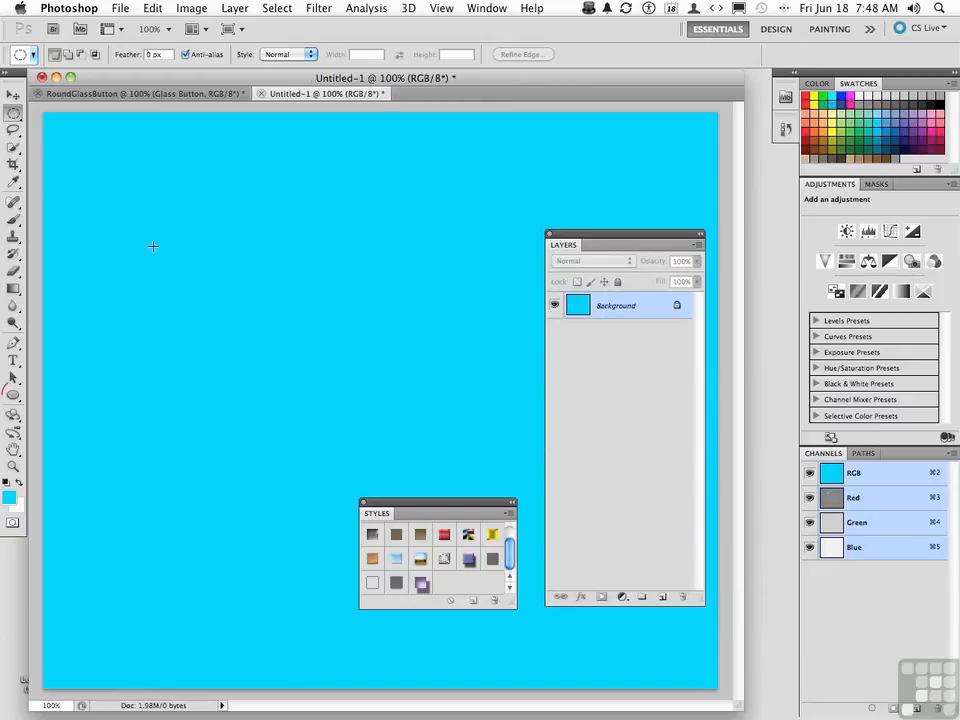
On a new layer, draw a long horizontal rounded rectangle with a 30 px corner radius across the upper canvas.
click(13, 395)
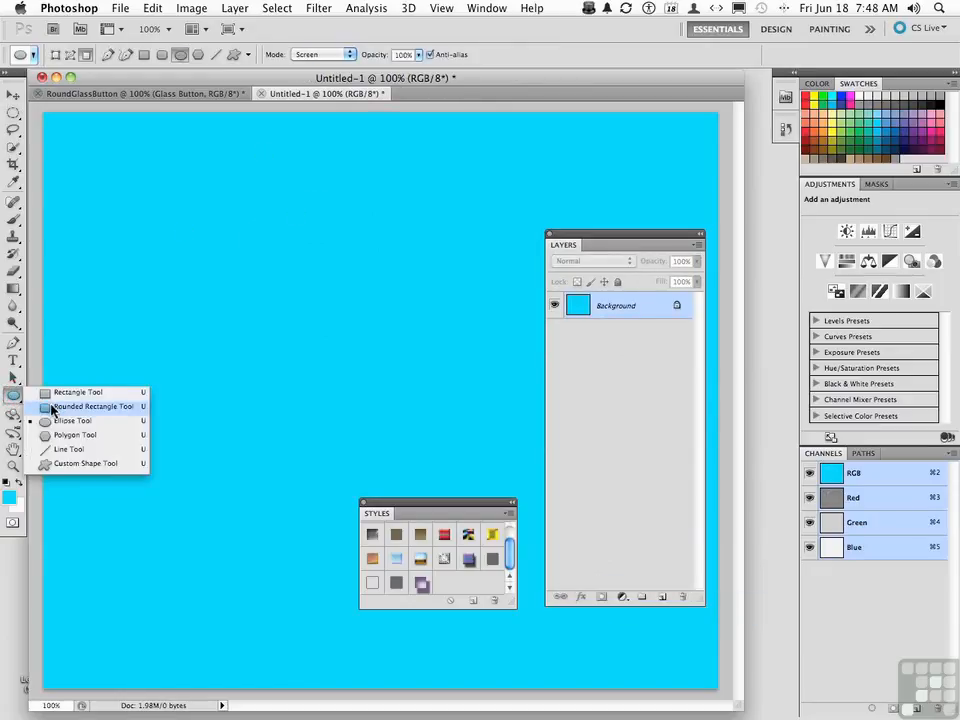
click(51, 408)
click(299, 53)
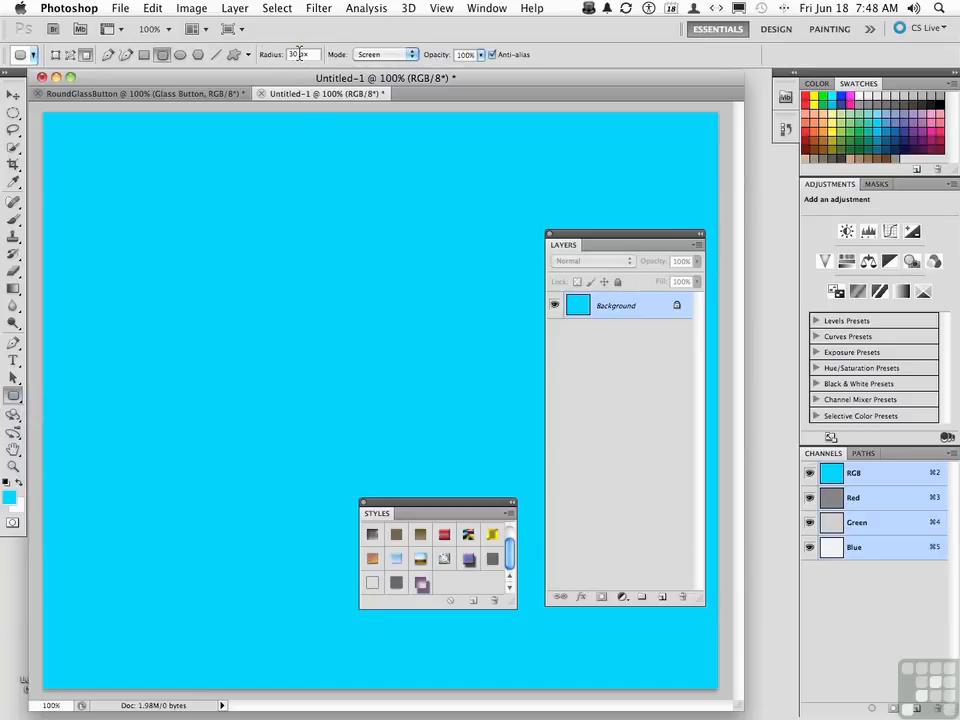
click(661, 596)
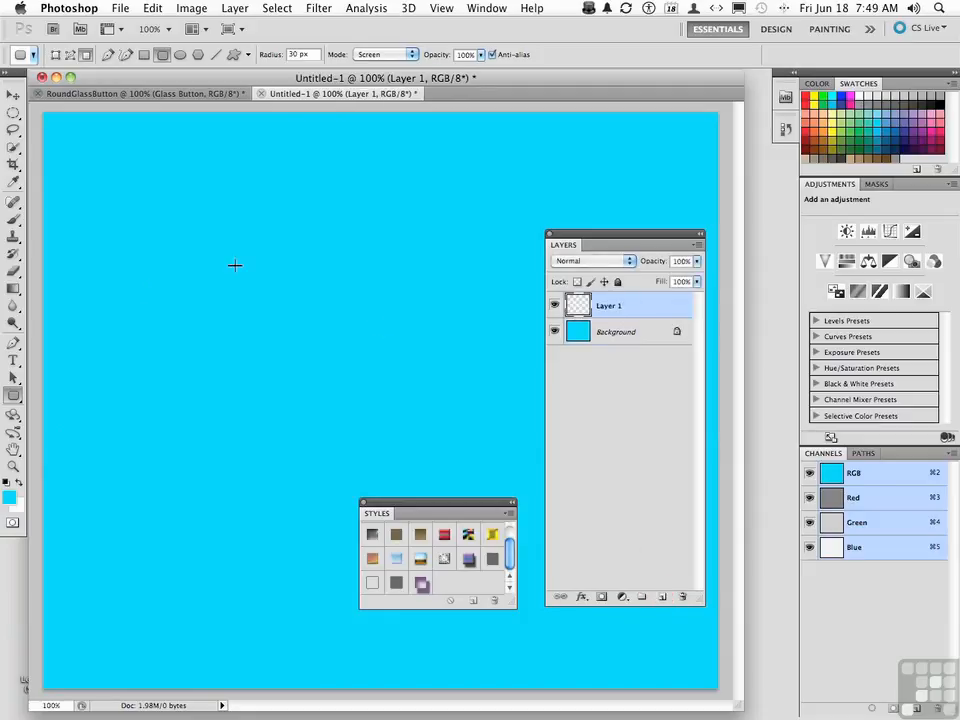
drag(100, 208, 490, 258)
Apply the saved Glass Button style to the rounded bar and hide its Gradient Overlay effect.
click(422, 585)
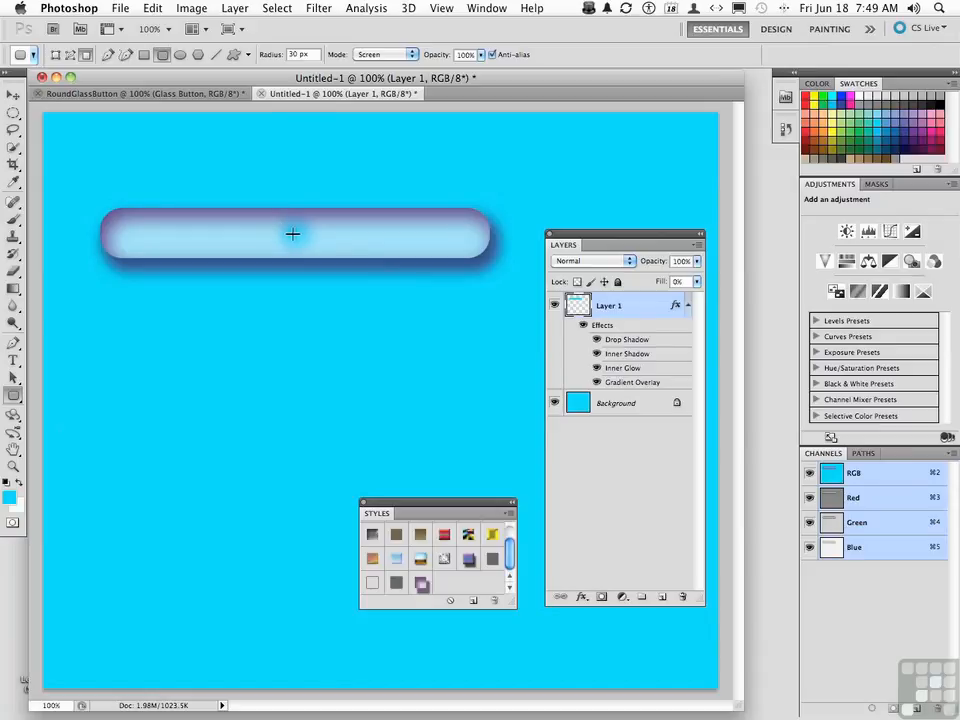
click(597, 382)
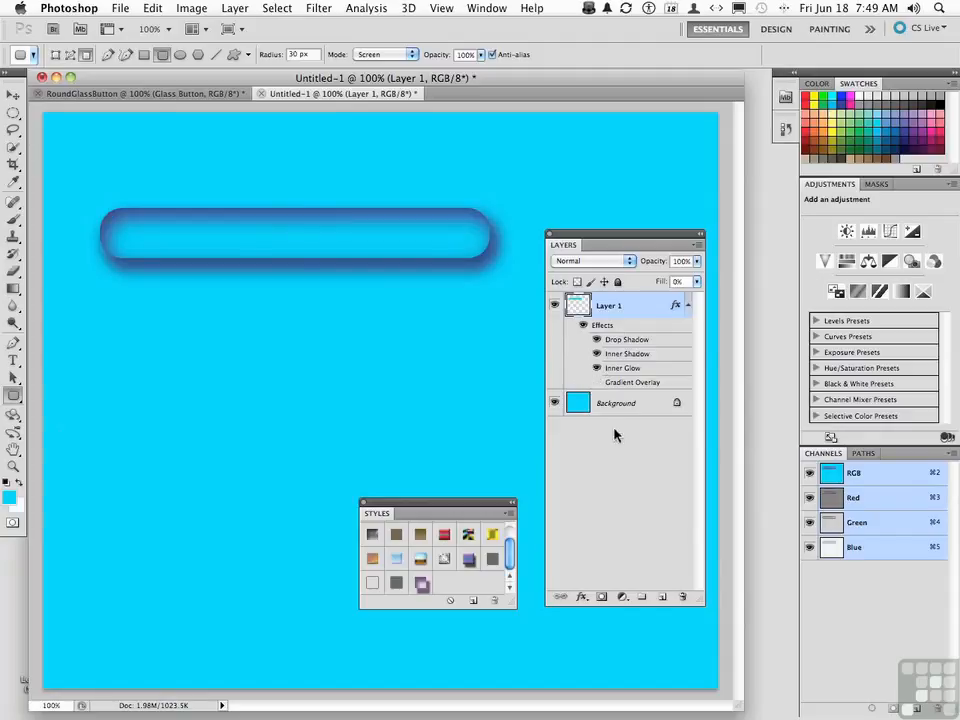
On another new layer, draw a thin white rounded bar just inside the glass bar's upper edge as a highlight.
click(662, 600)
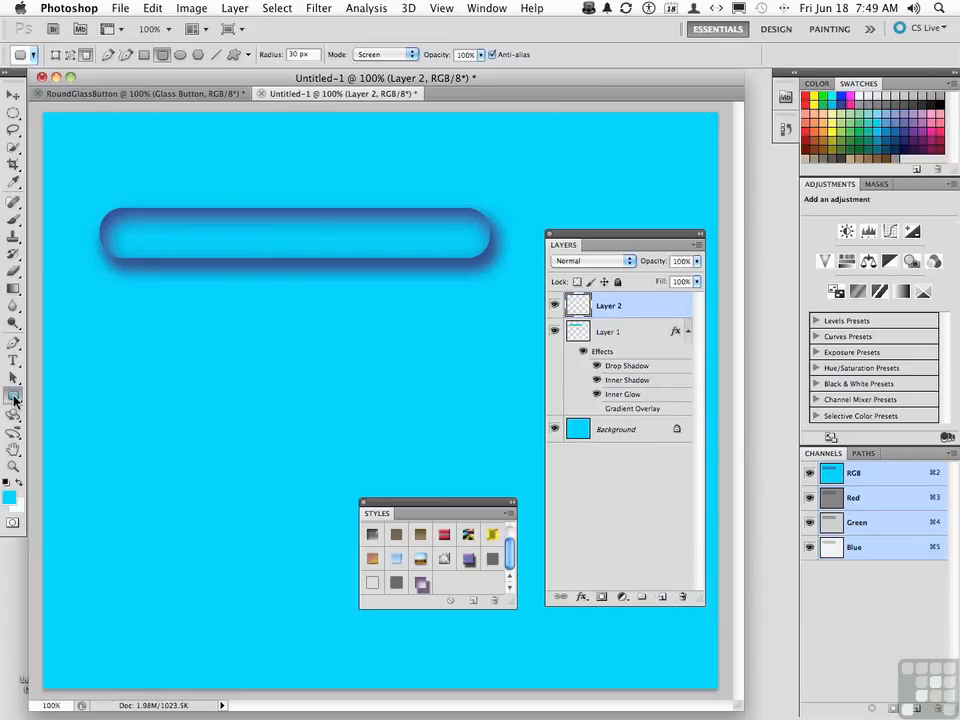
click(18, 481)
drag(115, 217, 474, 227)
Soften the thin white highlight bar with a Gaussian Blur of 6.0 pixels radius.
click(318, 8)
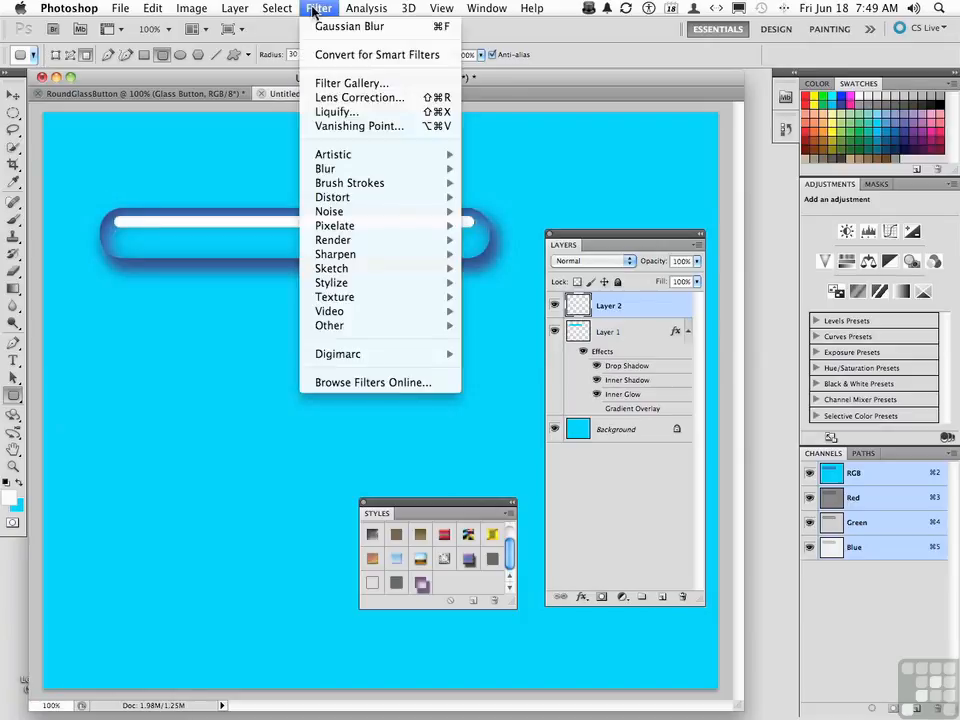
mouse_move(327, 170)
click(553, 225)
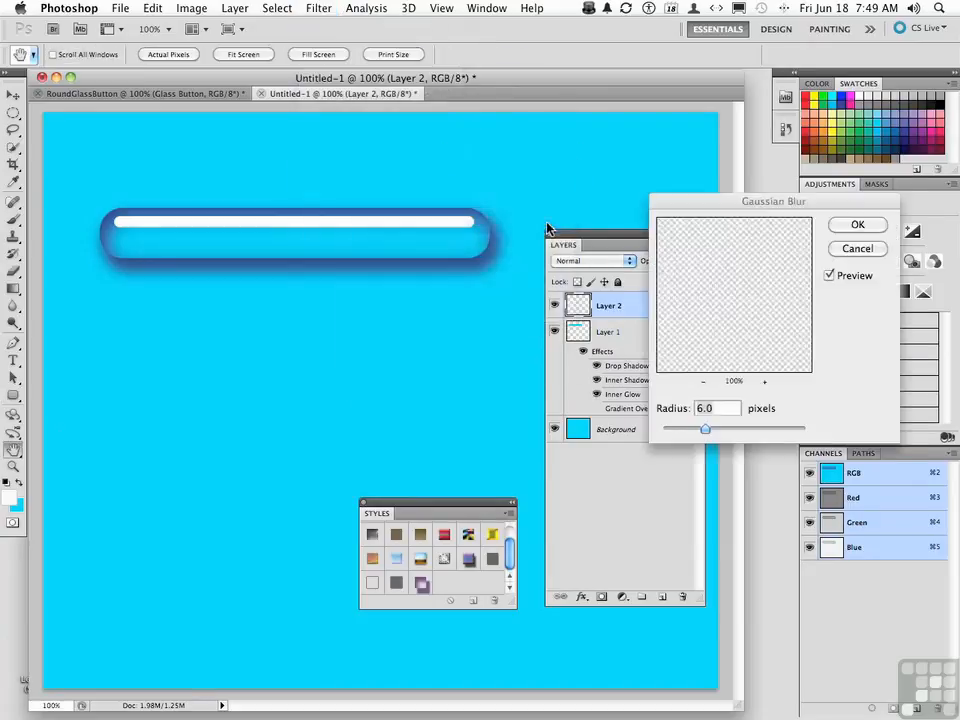
click(848, 224)
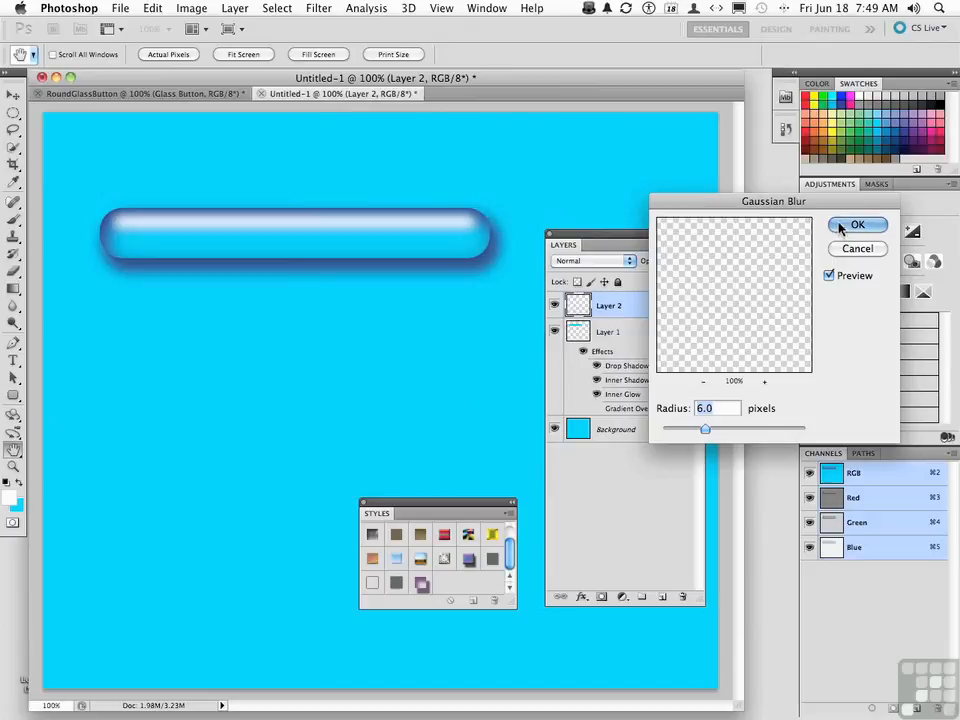